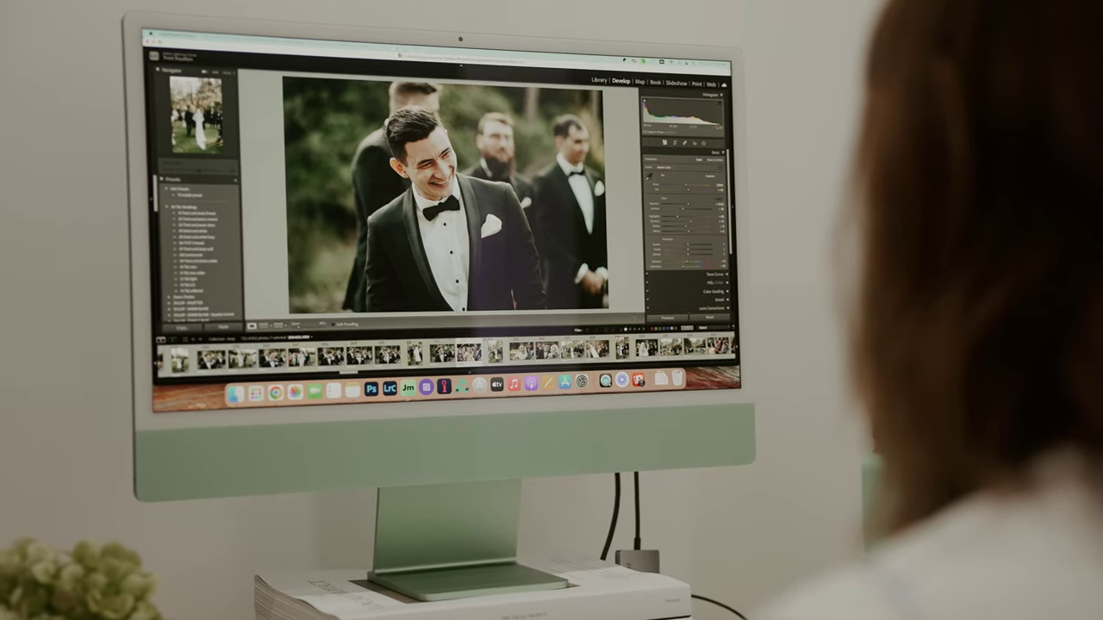
Step forward two photos through the edited wedding set in the Develop filmstrip
key(Right)
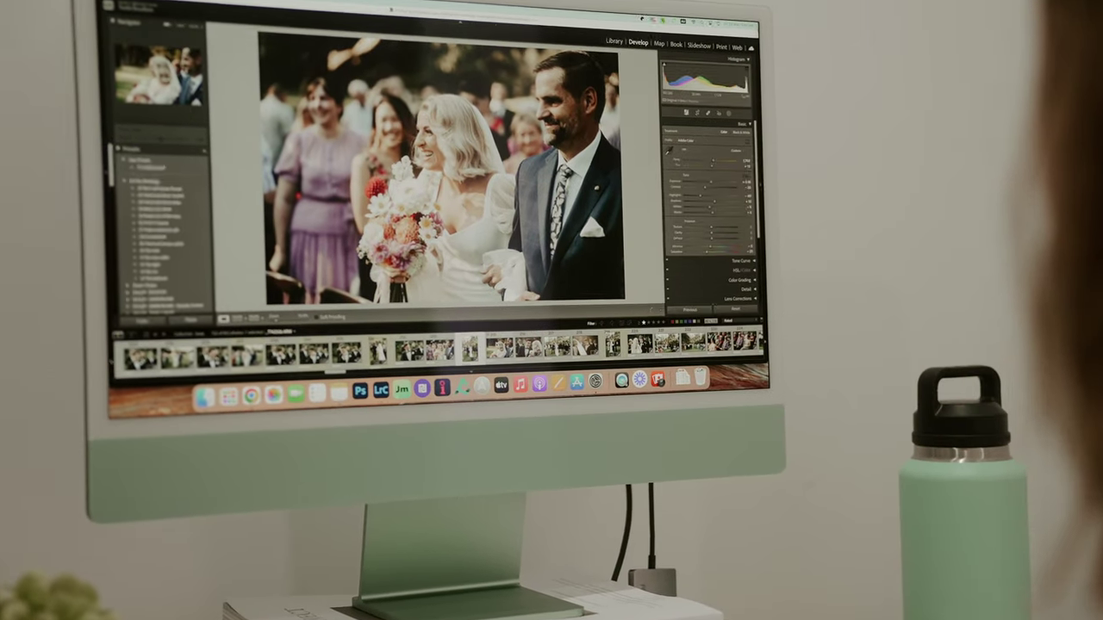
key(Right)
key(Right)
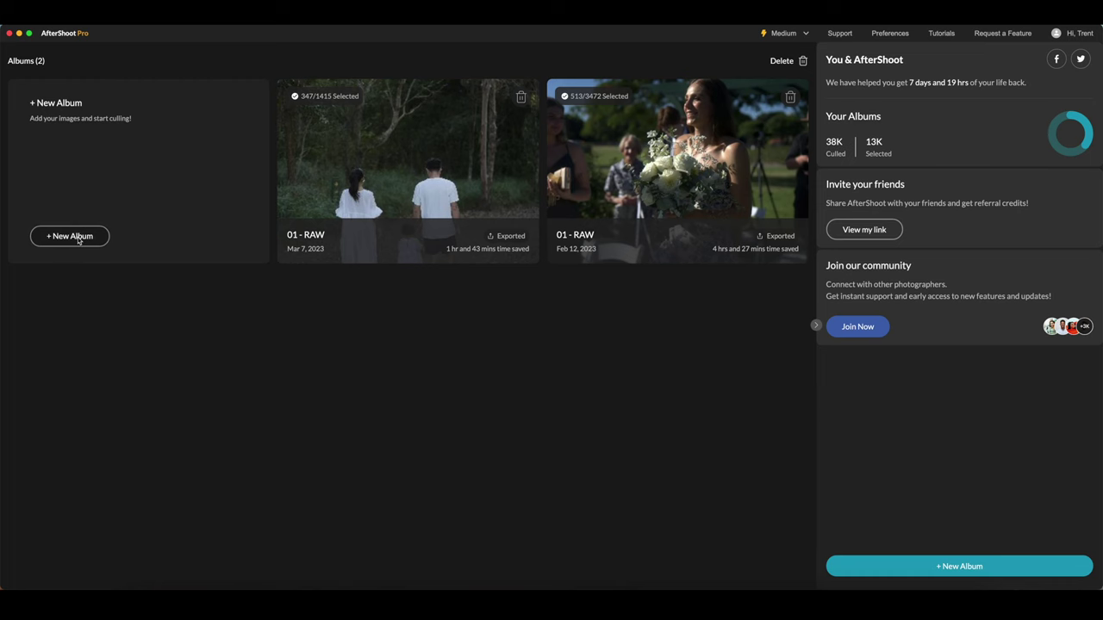
Create a new album by importing the couple's 01 - RAW folder
click(78, 238)
click(71, 250)
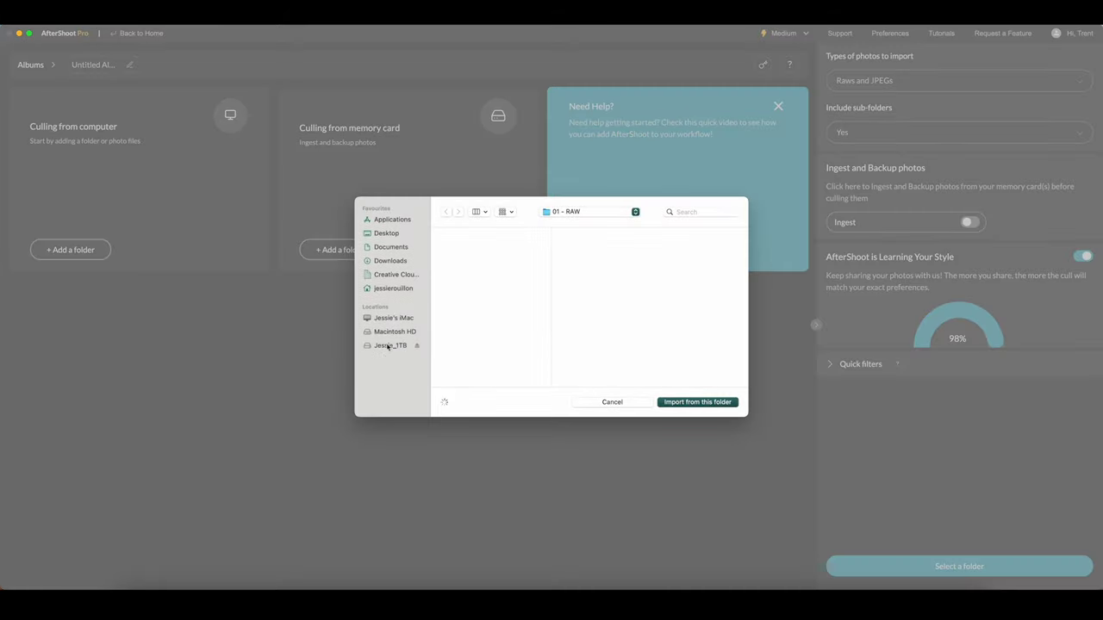
click(626, 248)
click(691, 235)
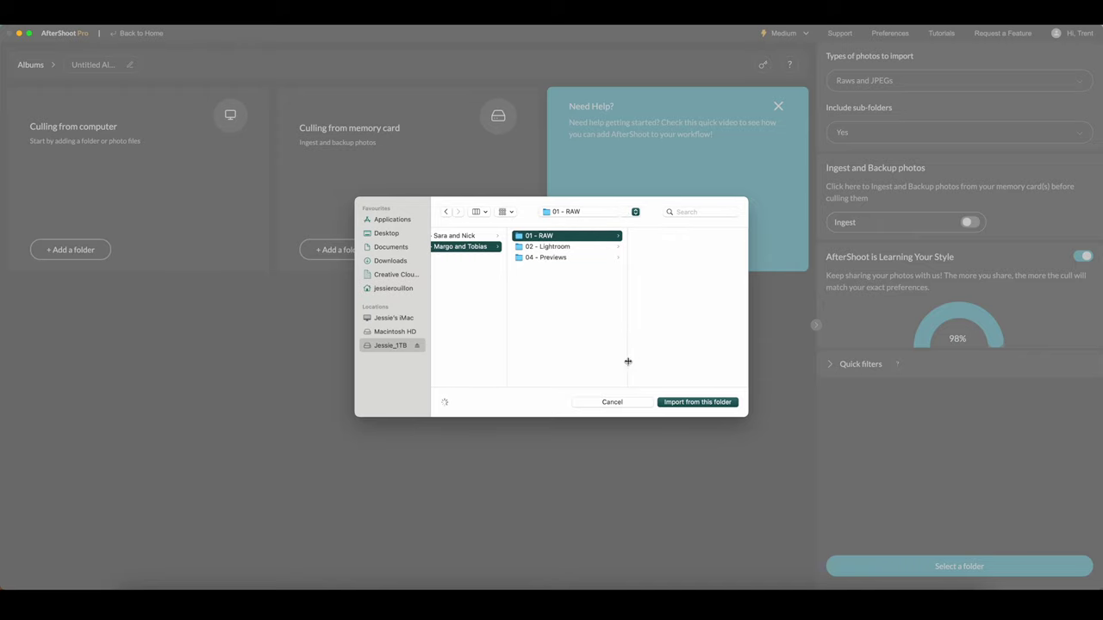
click(697, 402)
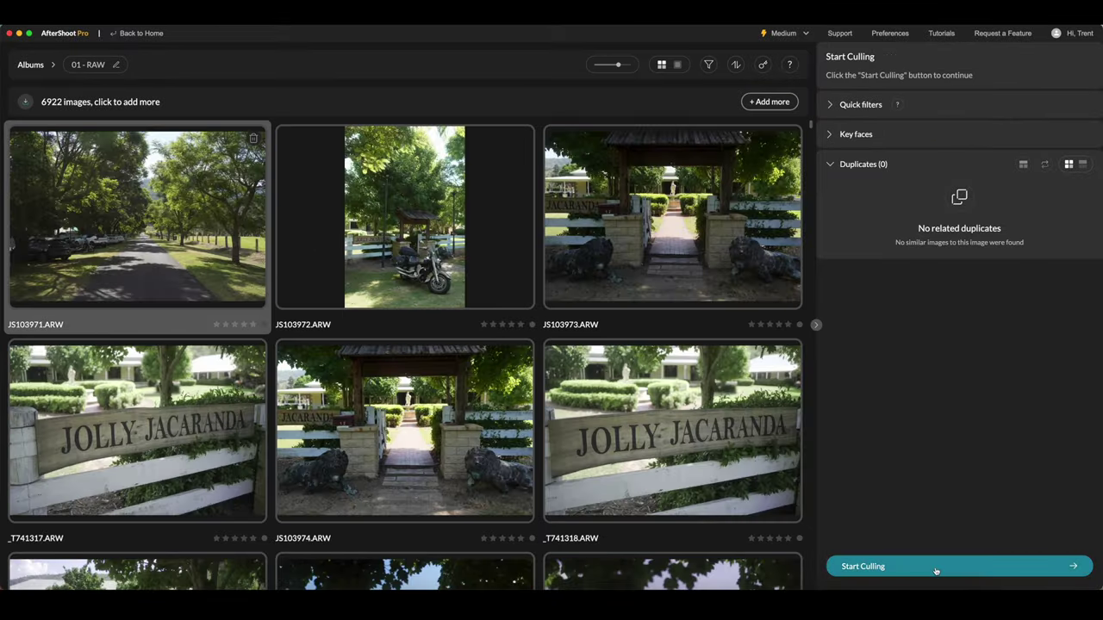
Start AI culling with the shoot type set to Weddings & Engagements
click(936, 568)
click(553, 204)
click(517, 229)
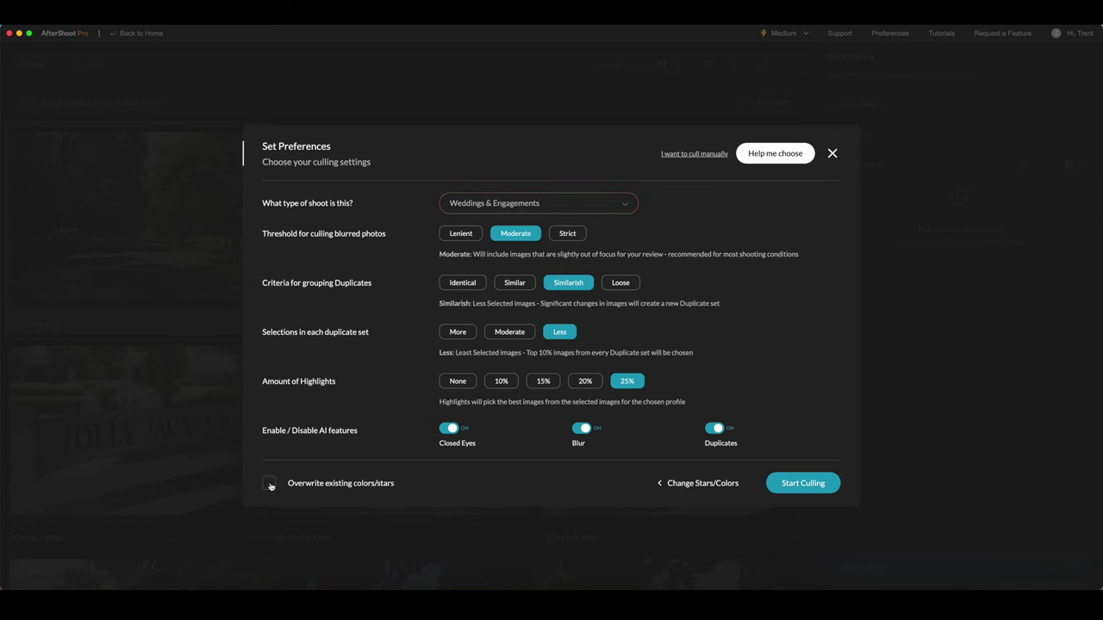
mouse_move(508, 234)
click(870, 367)
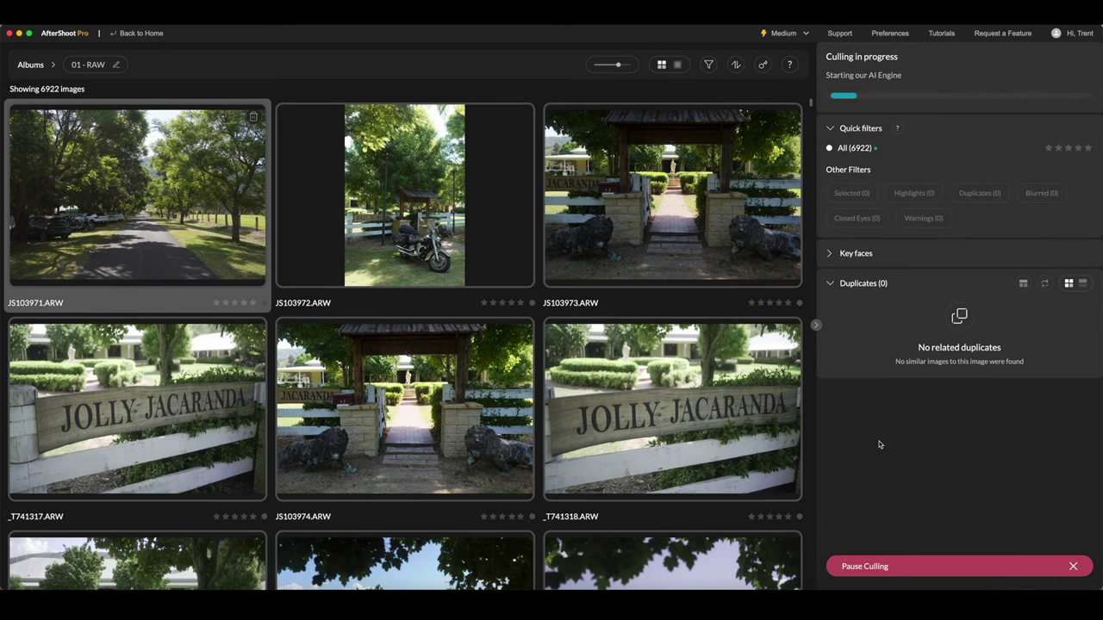
Scroll the album grid while the AI culls the 6922 photos to 2017 selected and 632 highlights
scroll(657, 282, down, 20)
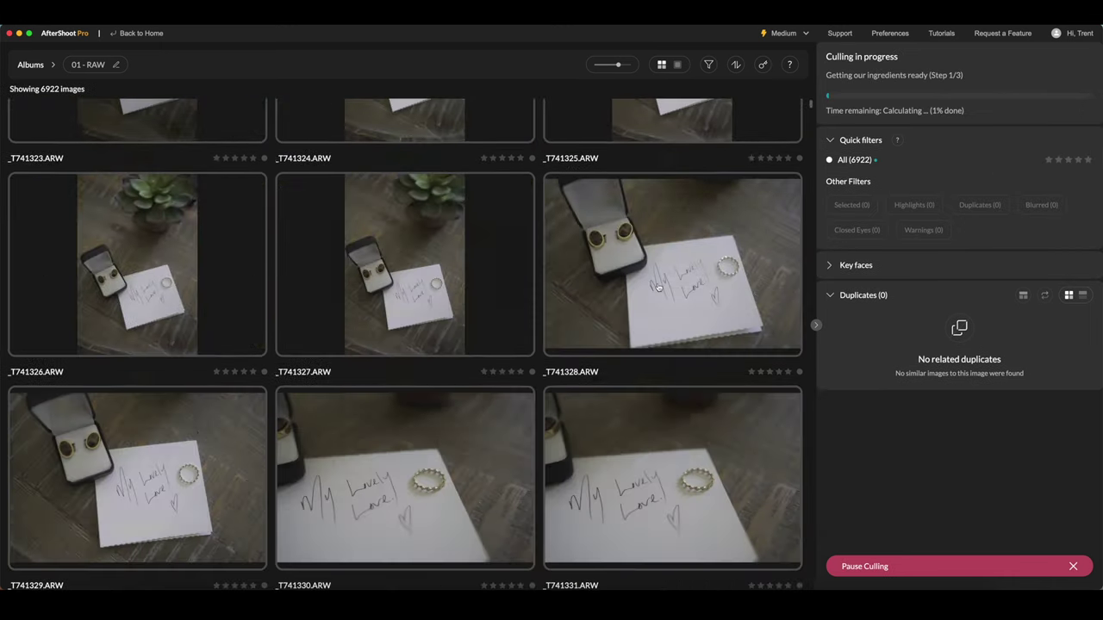
scroll(663, 280, down, 20)
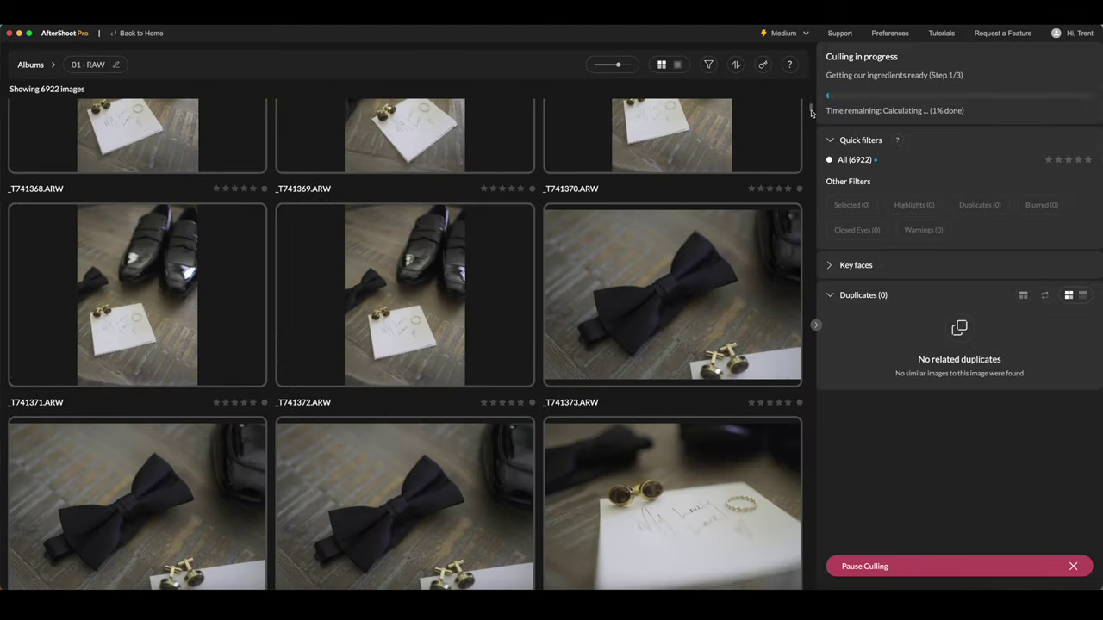
scroll(741, 291, down, 20)
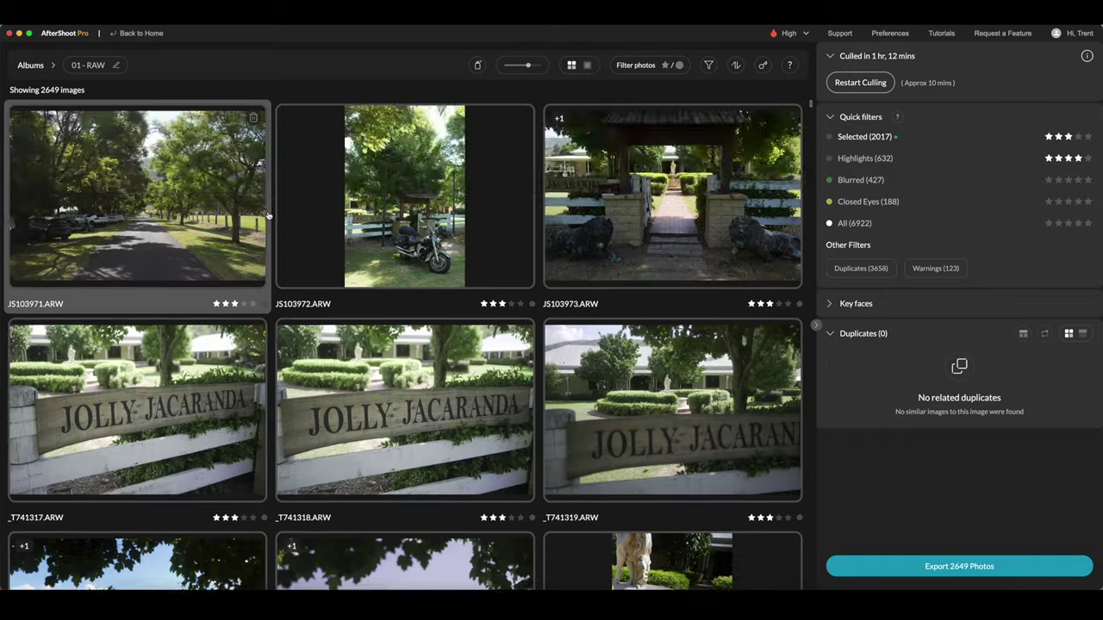
Open the Jolly Jacaranda sign photo full size in the loupe view
double_click(313, 345)
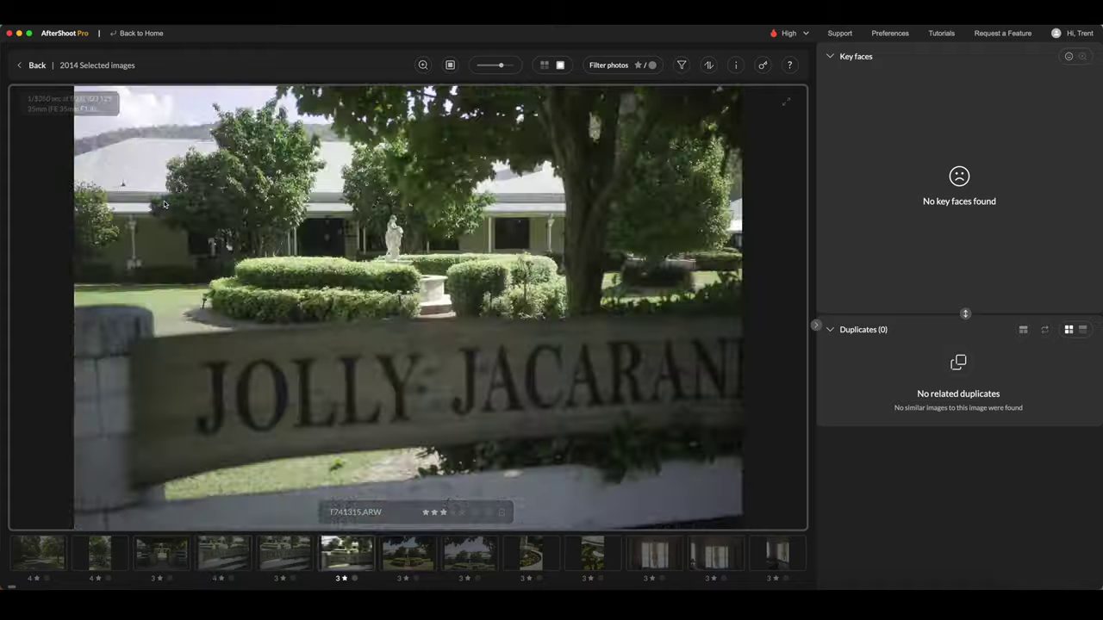
key(Right)
key(Right)
key(Right)
key(Right)
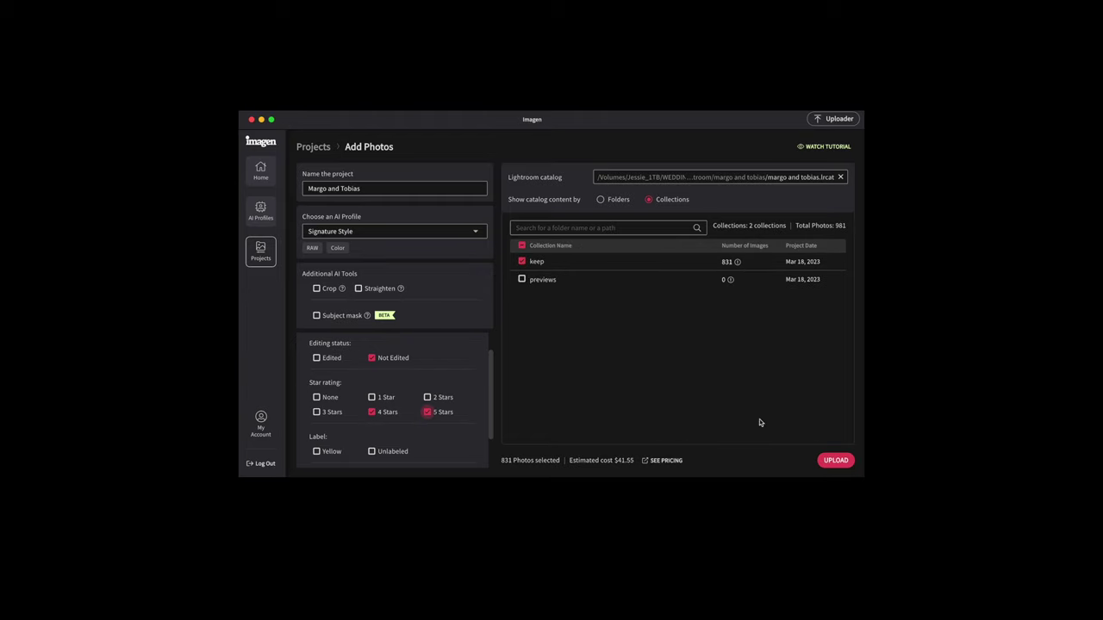
Upload the 831 four- and five-star keep photos to Imagen for Signature Style editing
click(834, 460)
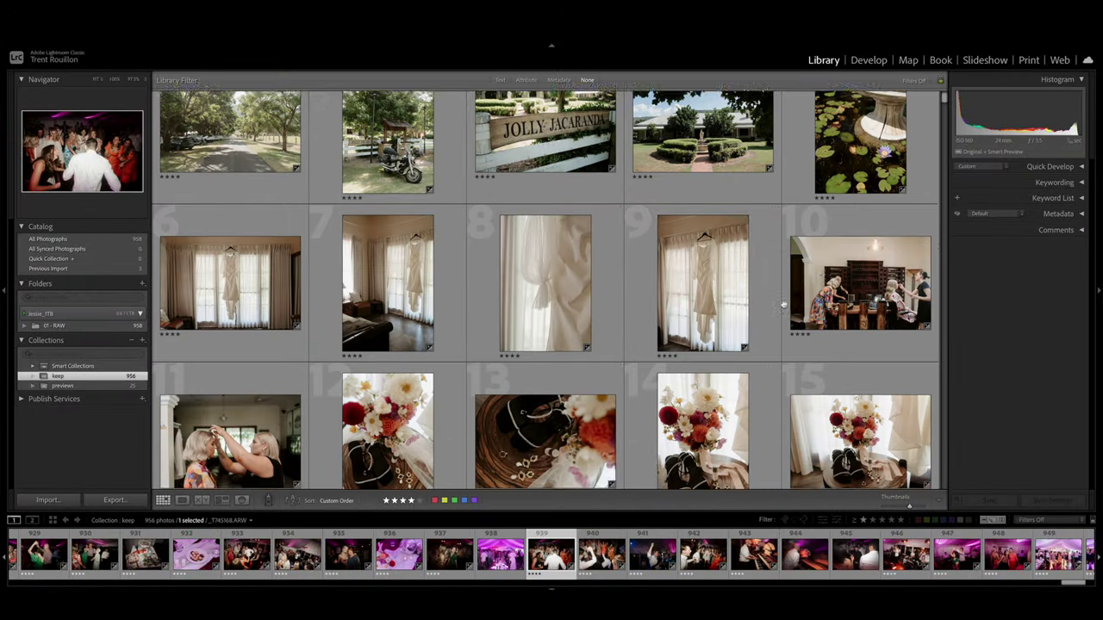
Scroll the keep collection grid and shrink the thumbnails to fit more per row
scroll(783, 305, down, 10)
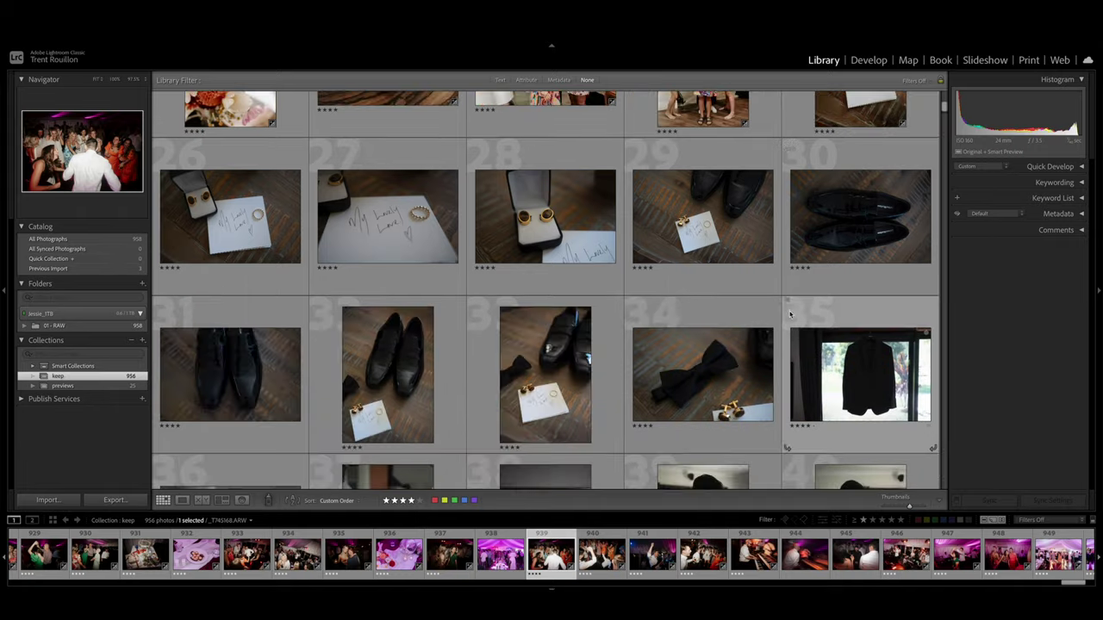
scroll(789, 314, down, 20)
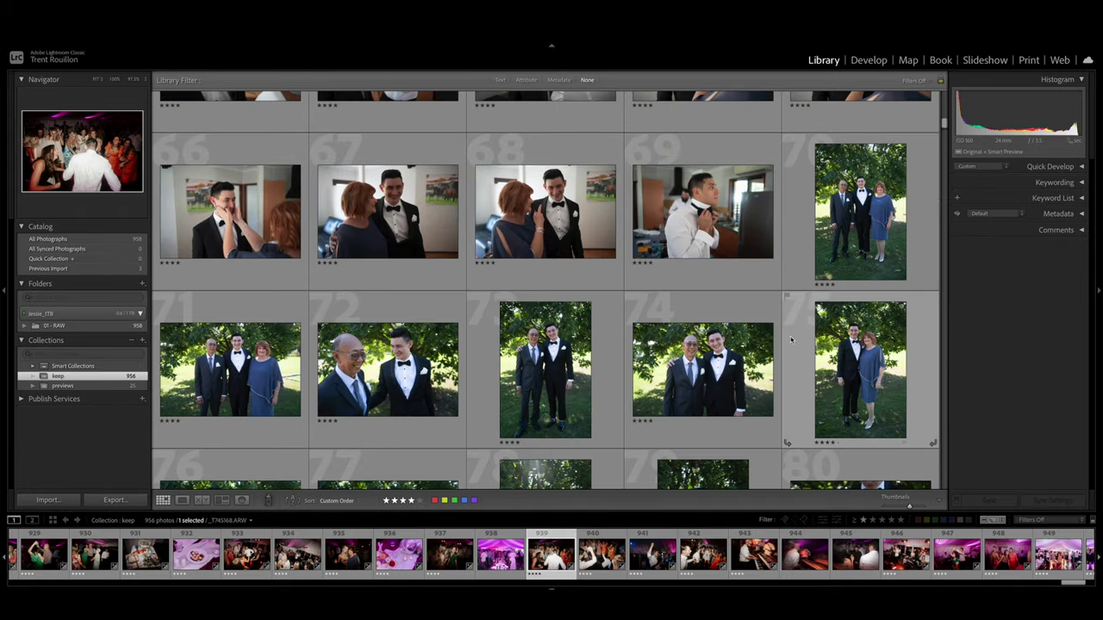
scroll(780, 327, down, 4)
key(minus)
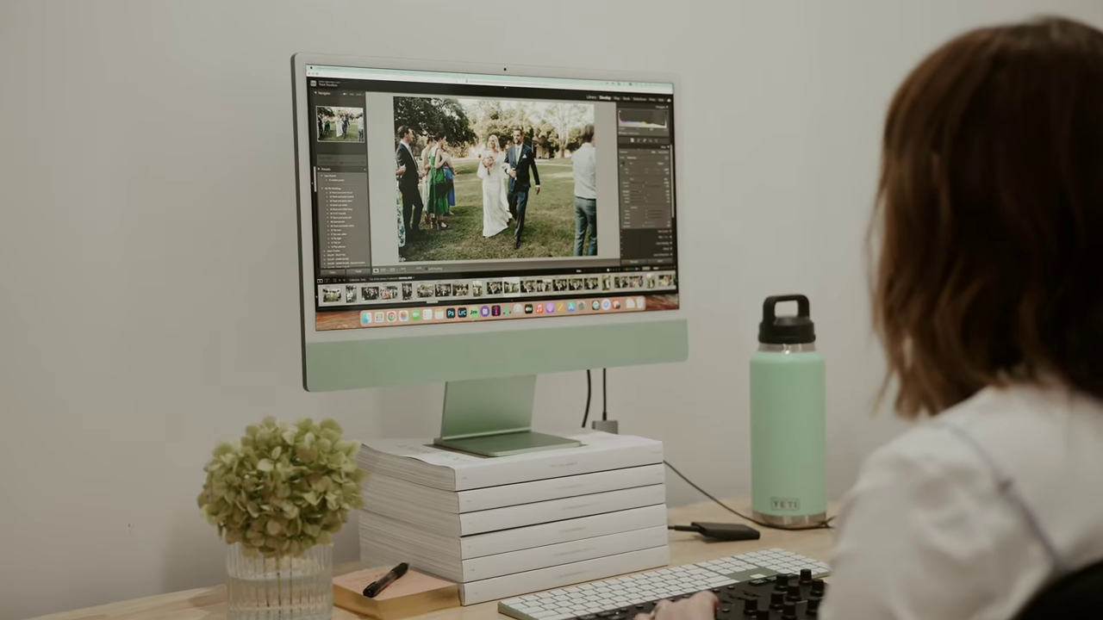
Activate the Crop Overlay on the vertical photo of the bride walking through the guests
key(r)
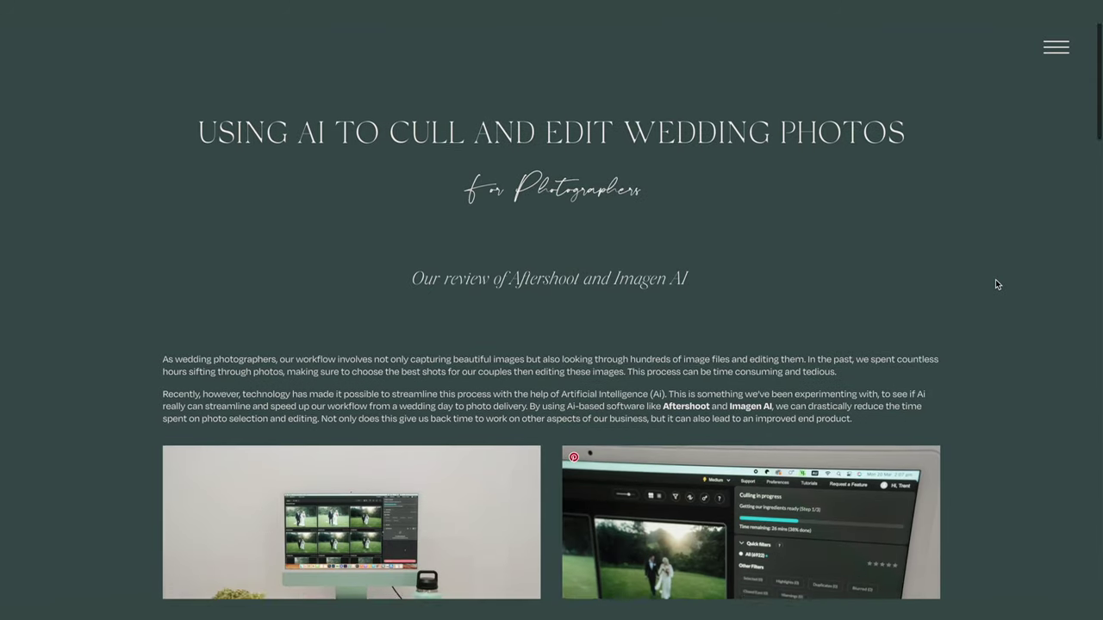
Scroll the blog article down to its Imagen AI section on personalised editing styles
scroll(996, 283, down, 3)
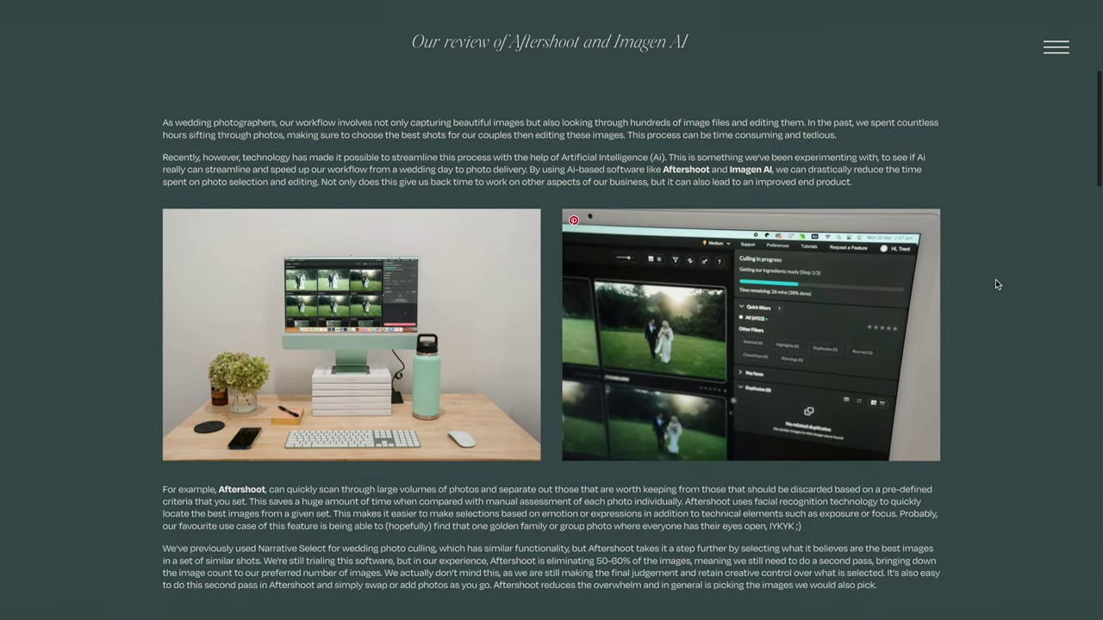
scroll(995, 279, down, 4)
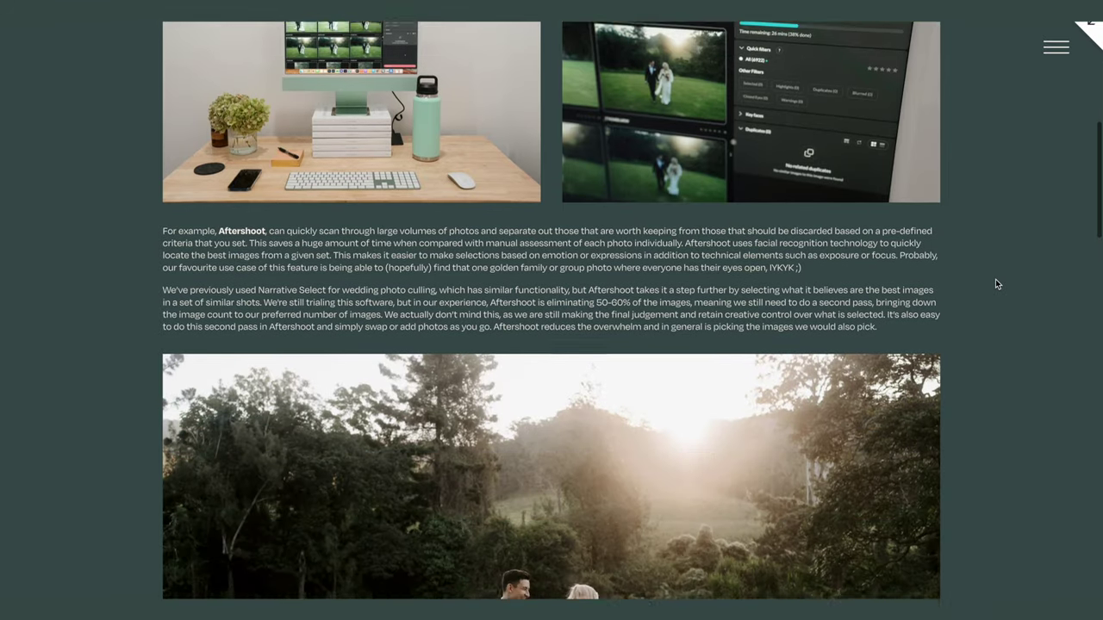
scroll(996, 283, down, 5)
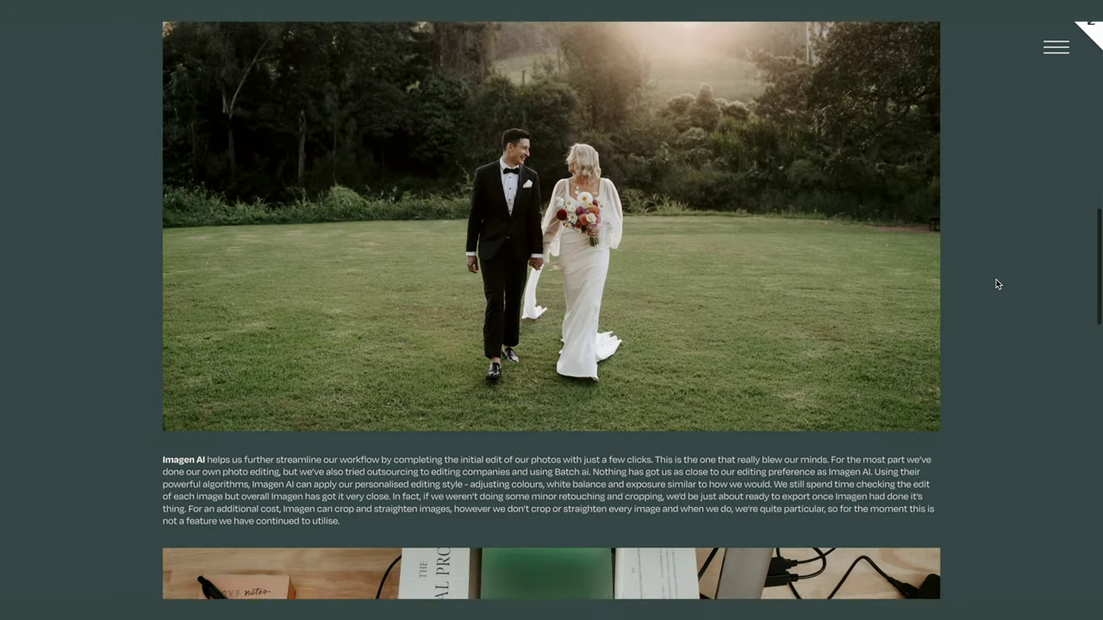
scroll(997, 284, down, 6)
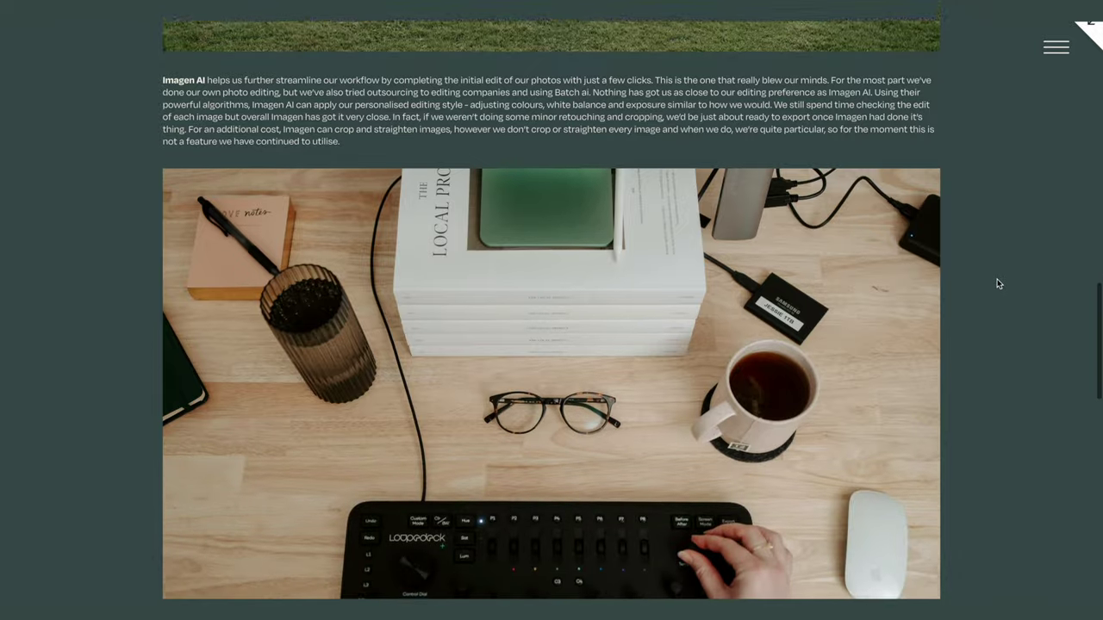